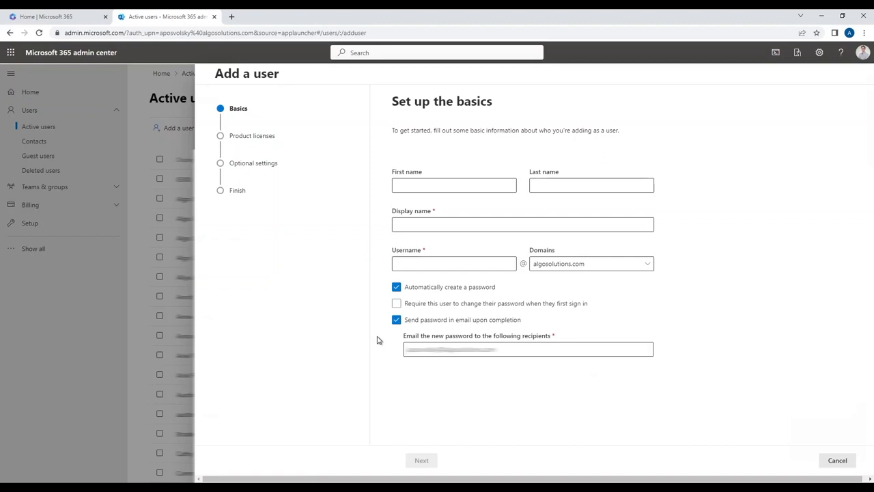
- Fill in the new user's basics with display name algo_paging_device and username algopaging, and continue to the product licenses
left_click(535, 226)
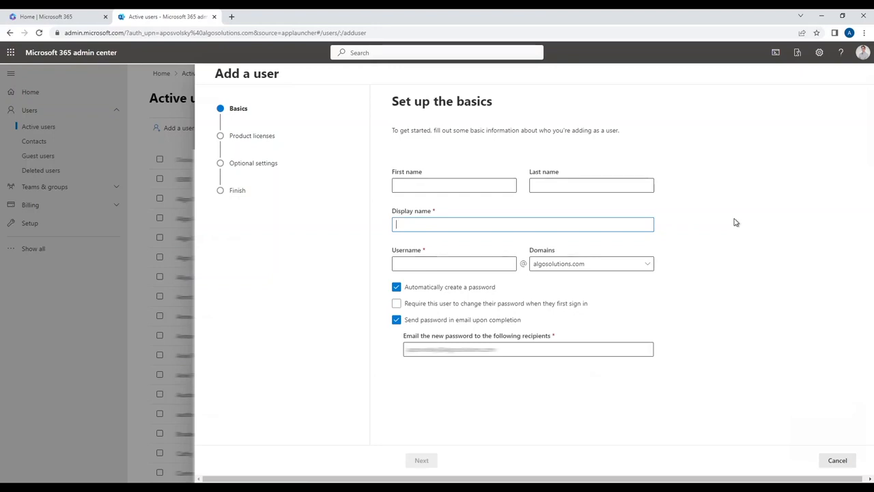
type("a")
key("BackSpace")
type("algo_paging_device")
key("Tab")
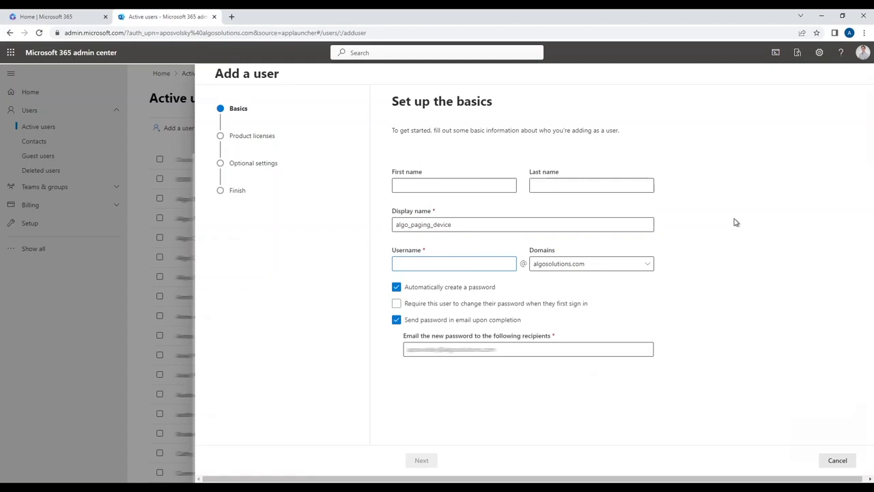
type("algopaging")
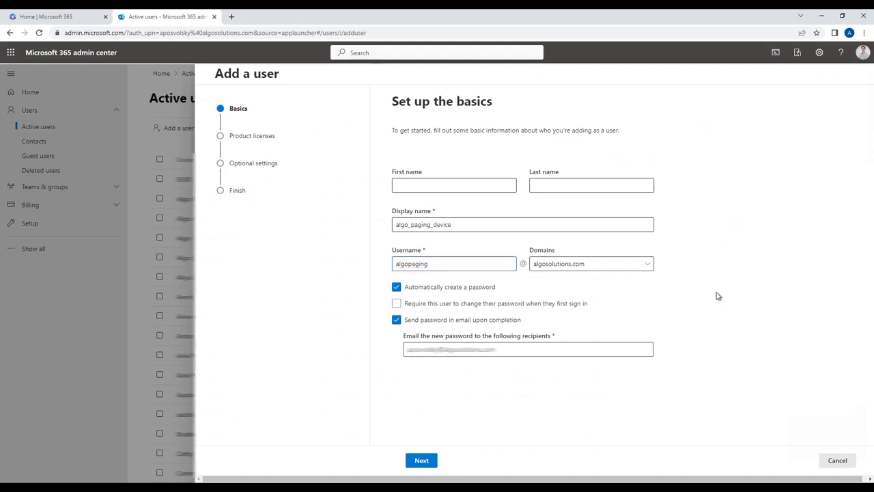
left_click(422, 460)
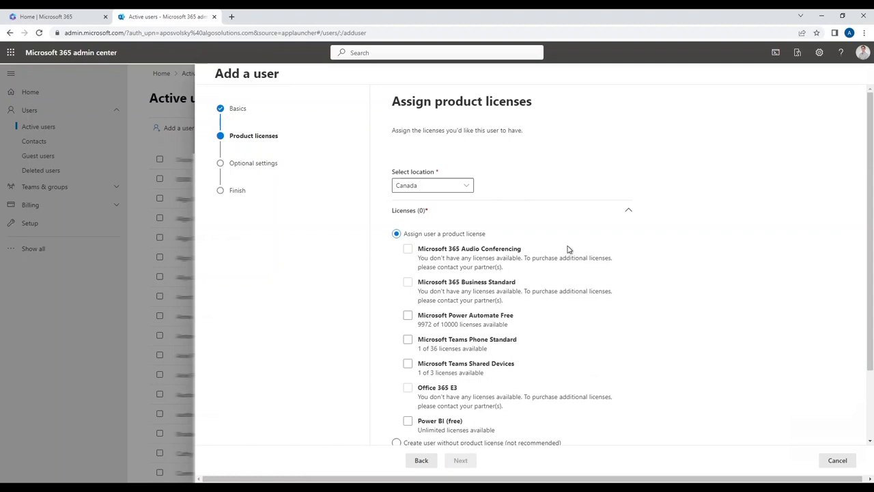
- Assign the Microsoft Teams Shared Devices license to the new user and continue to the optional settings
left_click(592, 364)
left_click(429, 368)
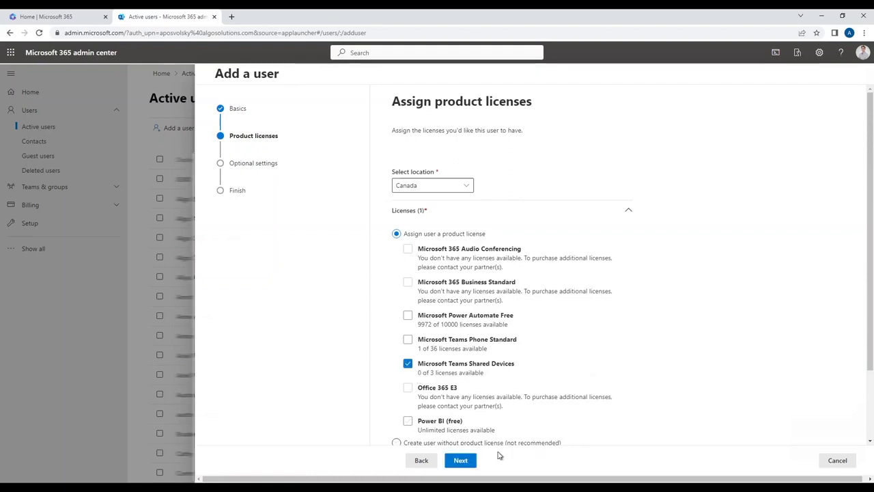
left_click(460, 460)
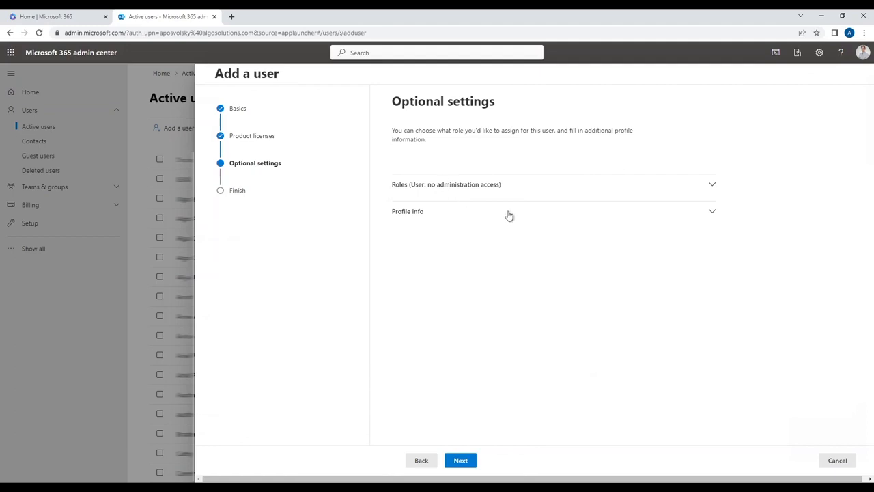
- Review the optional roles and profile info, leave them at their defaults, and continue to the finish stage
left_click(492, 188)
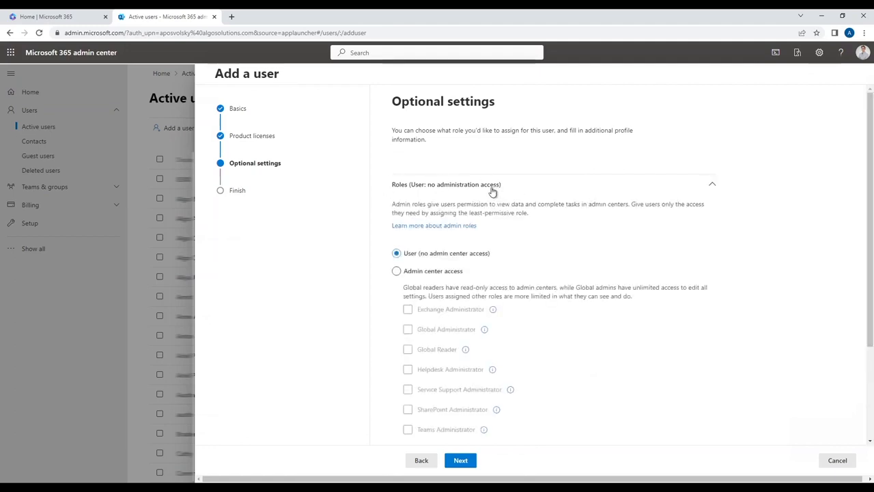
left_click(530, 185)
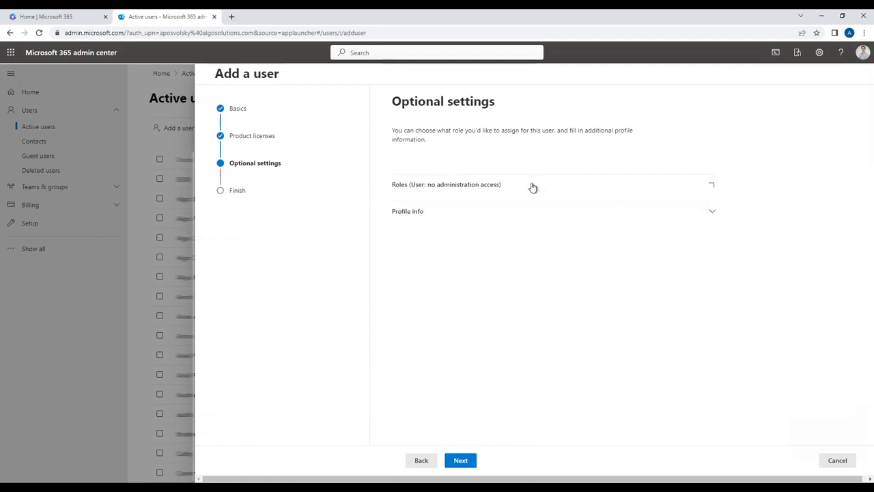
left_click(483, 213)
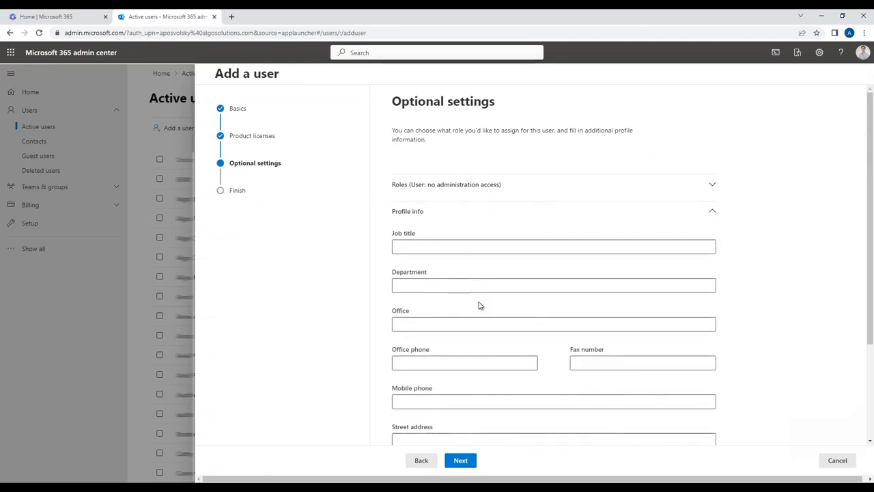
left_click(451, 219)
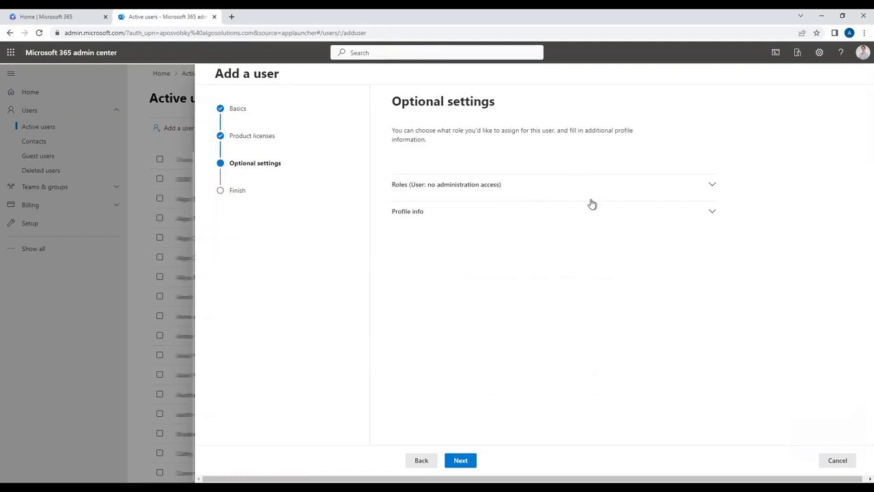
left_click(467, 464)
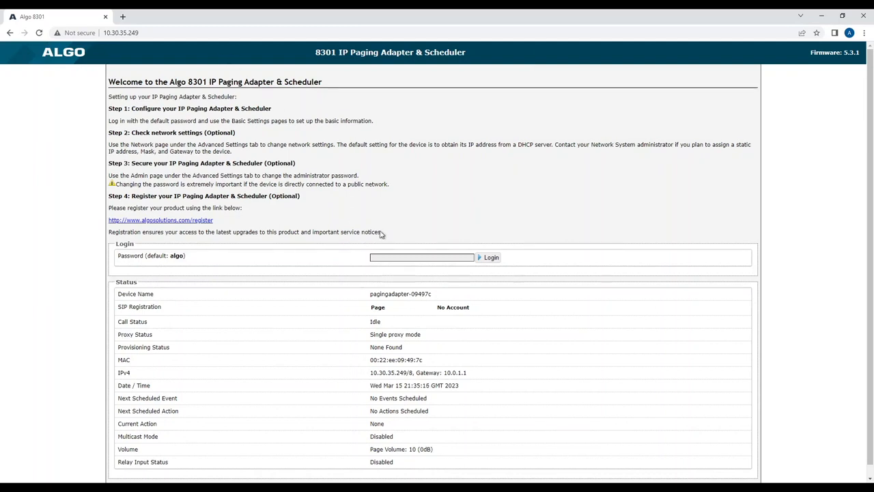
- Log in to the Algo 8301 IP Paging Adapter web interface with the device password
left_click(431, 259)
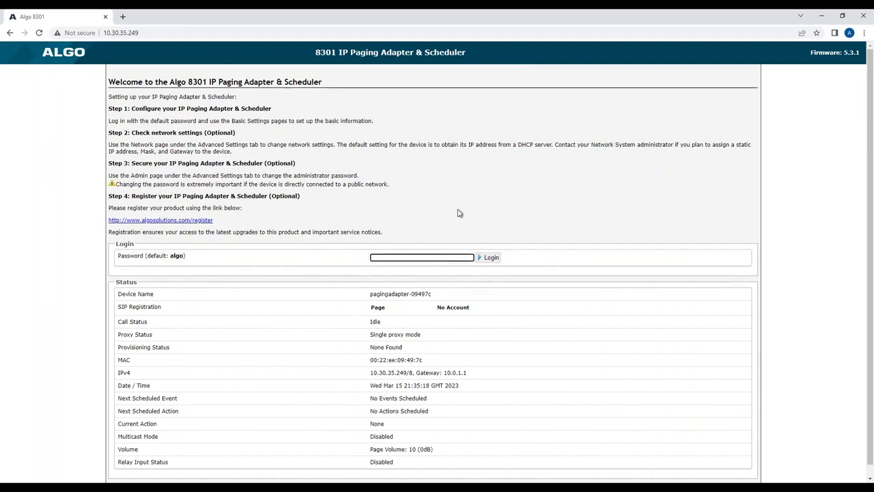
type("algo")
key("Return")
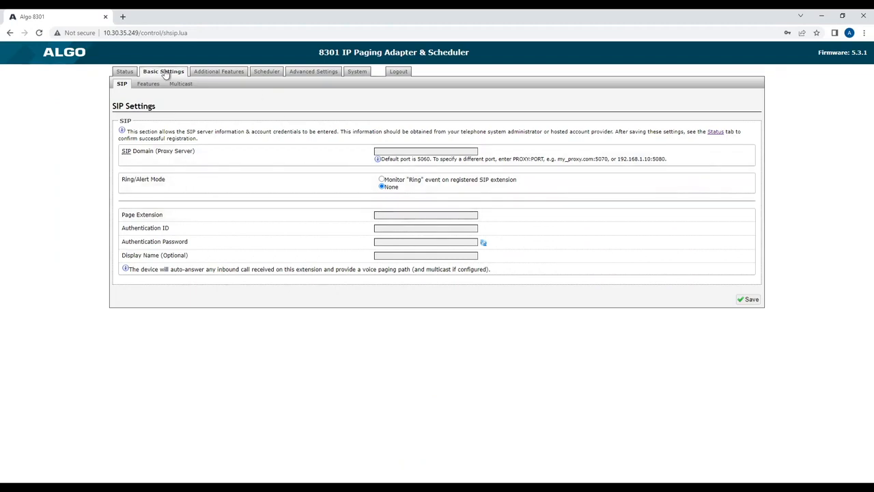
- Enable Microsoft Teams Support in the advanced admin settings, save the change, and reboot the device
left_click(321, 72)
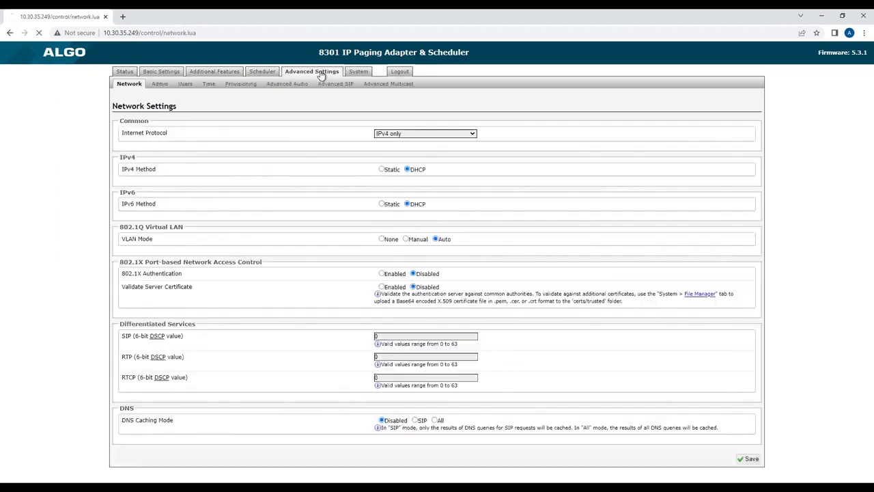
left_click(159, 83)
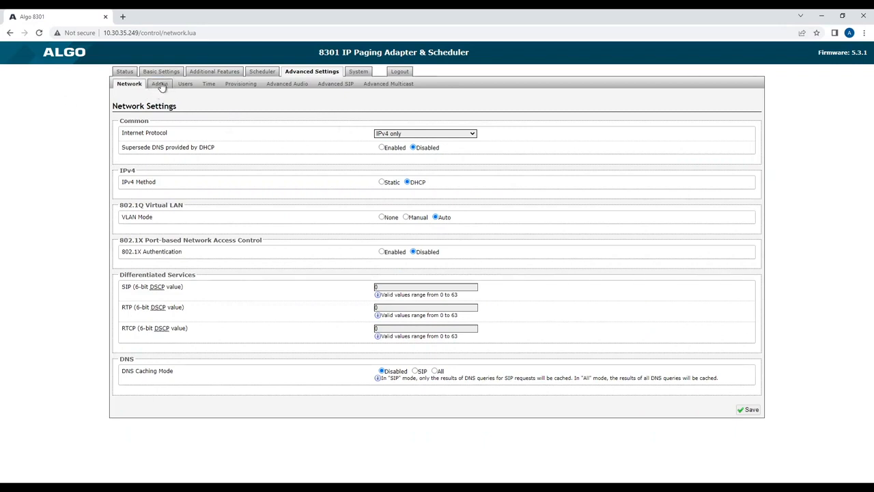
scroll(95, 146, "down", 5)
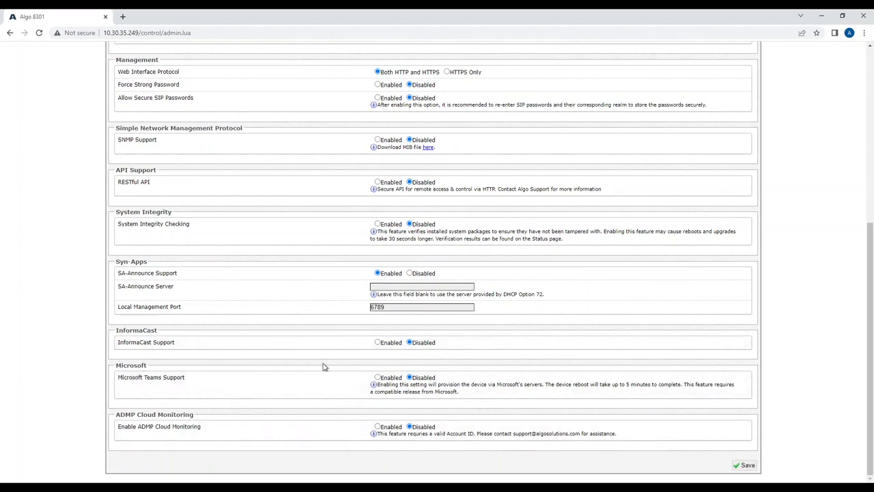
left_click(379, 379)
left_click(746, 467)
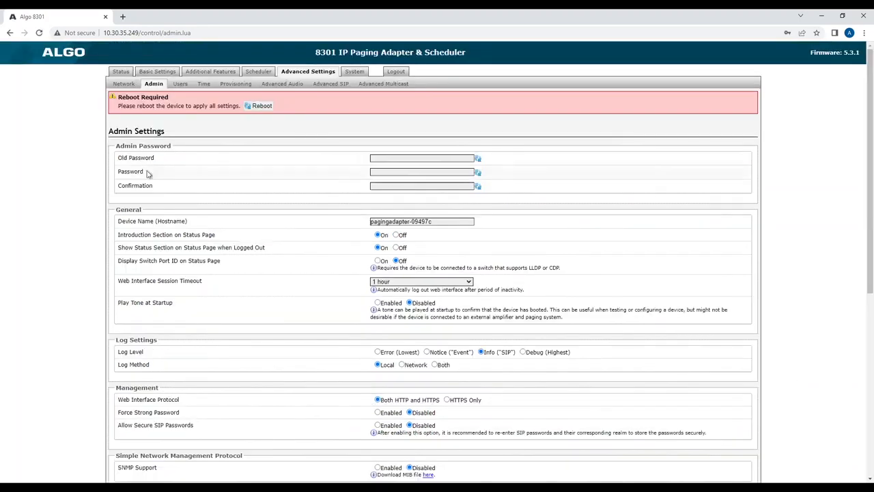
left_click(262, 106)
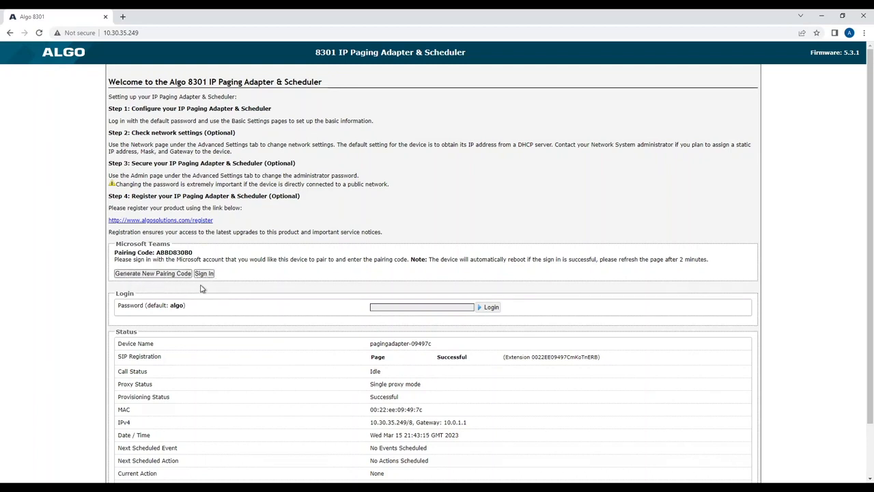
- Examine the Microsoft Teams pairing code and the SIP registration status with its extension on the device's welcome page
left_click_drag(157, 253, 196, 257)
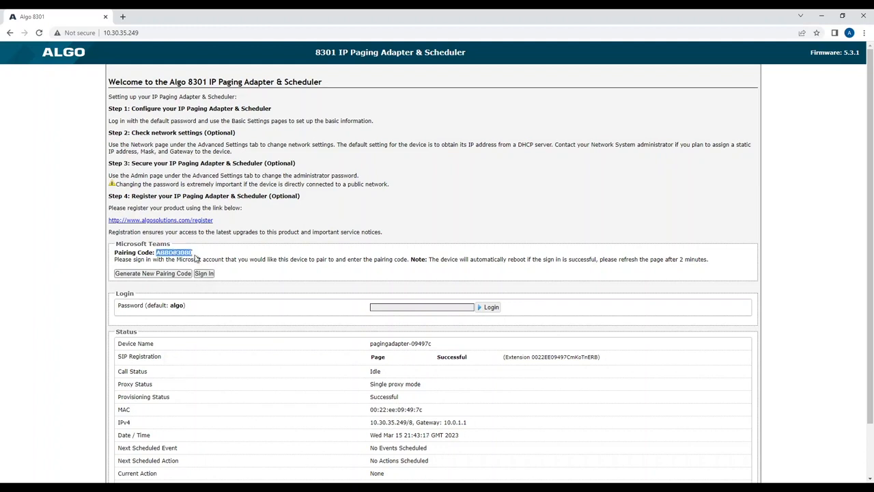
left_click(226, 260)
left_click_drag(117, 362, 612, 364)
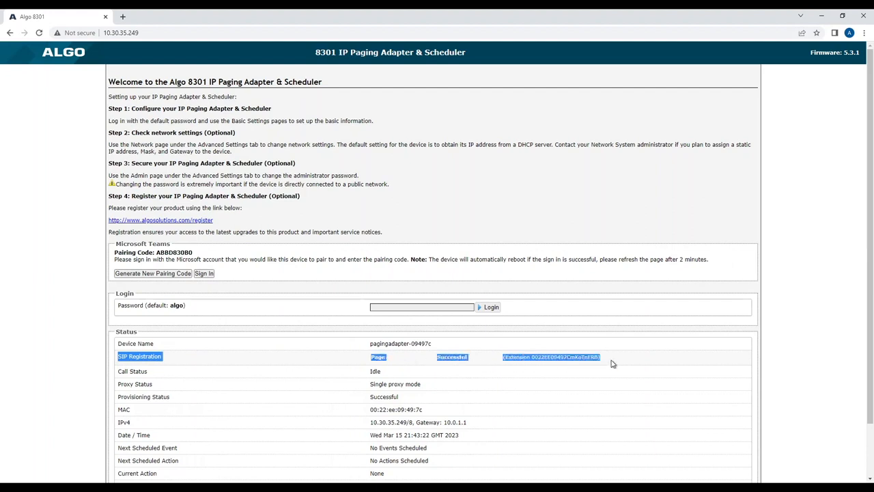
left_click(812, 343)
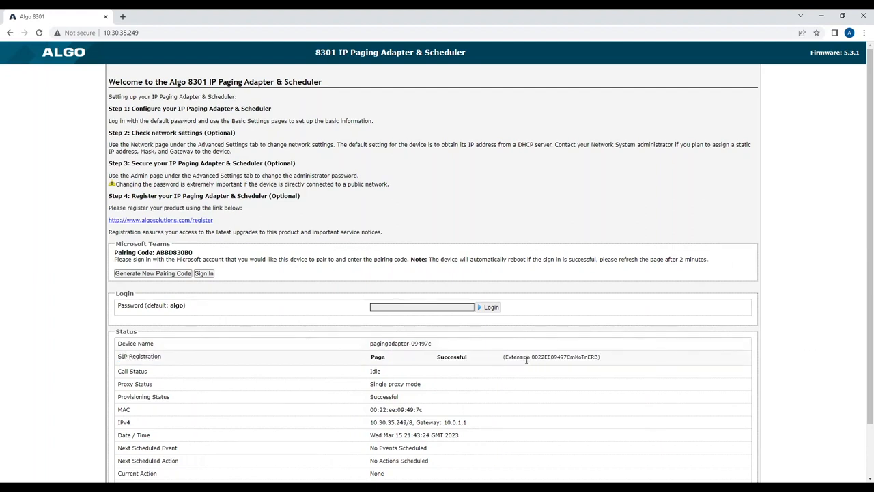
double_click(551, 362)
left_click(760, 352)
- Sign in to the Microsoft account for pairing the device and decline to stay signed in
left_click(203, 274)
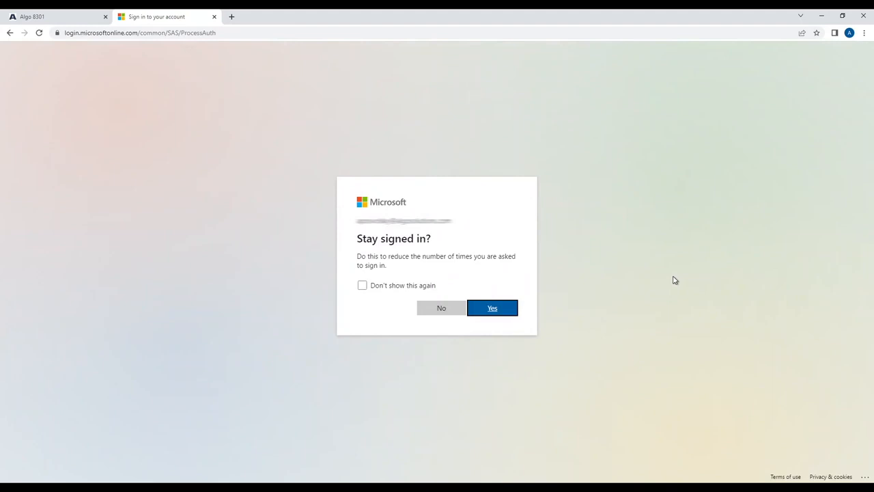
left_click(443, 310)
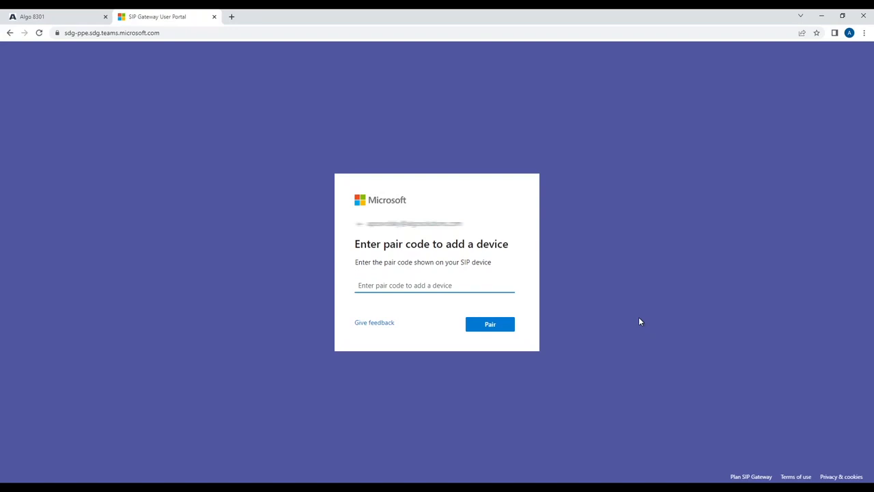
- Copy the pairing code from the Algo 8301 page into the SIP Gateway User Portal and pair the device
left_click(62, 16)
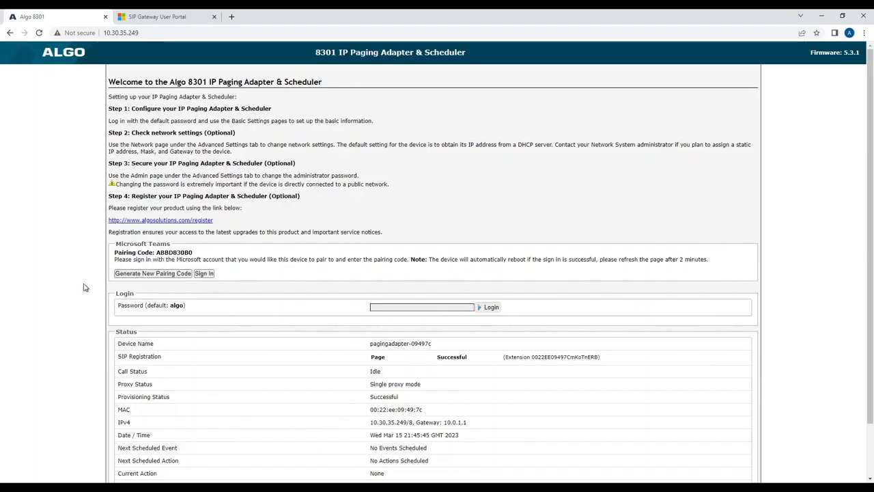
double_click(183, 252)
key("ctrl+c")
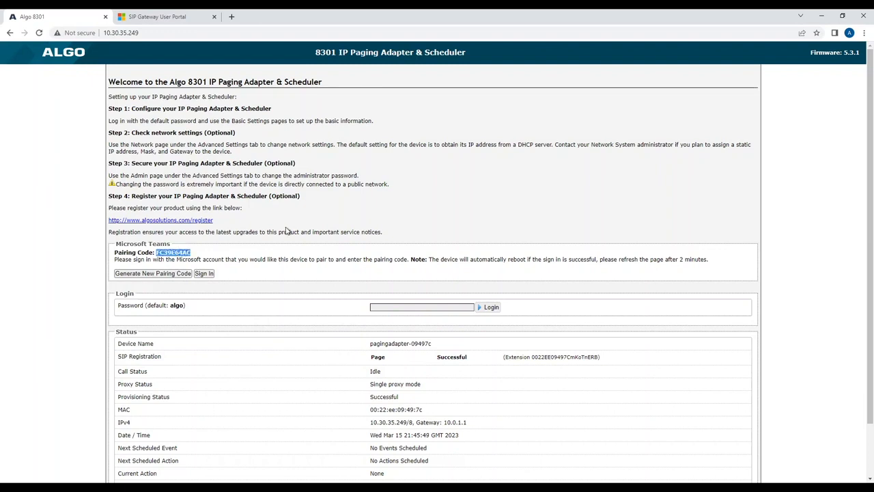
left_click(168, 19)
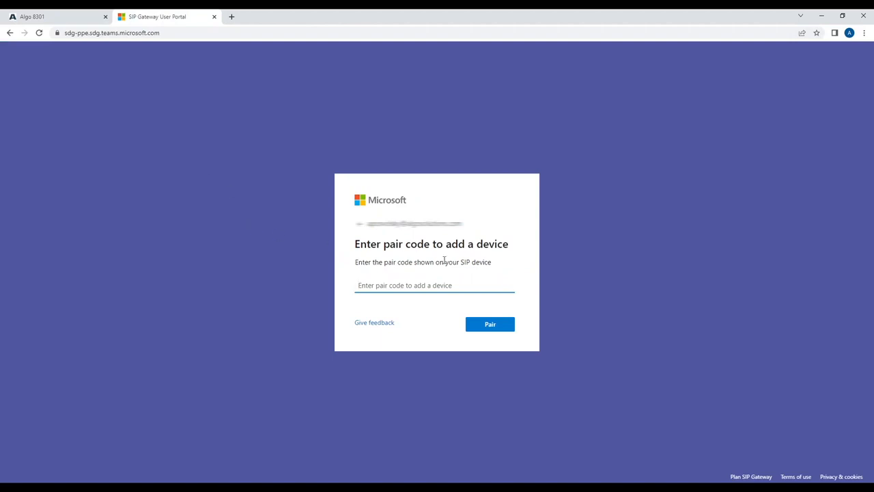
left_click(418, 286)
key("ctrl+v")
left_click(481, 324)
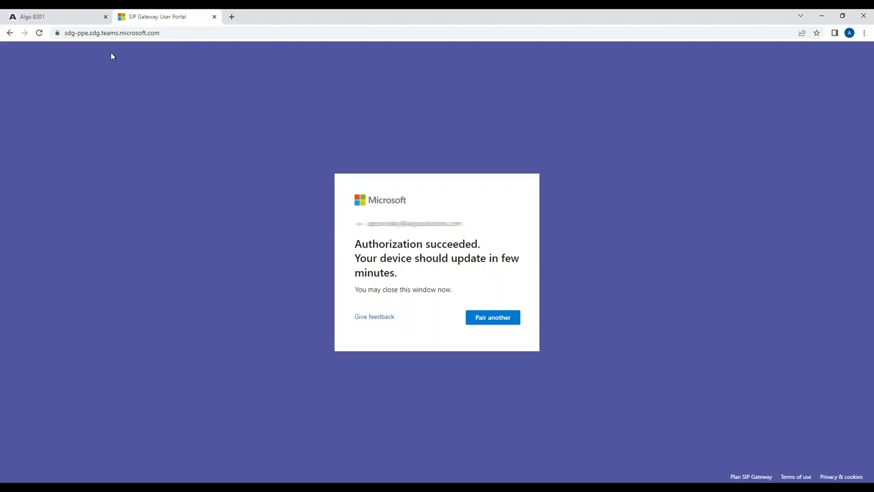
- Return to the Algo 8301 page and check the Microsoft Teams registration, SIP registration status and extension
left_click(68, 19)
left_click(97, 249)
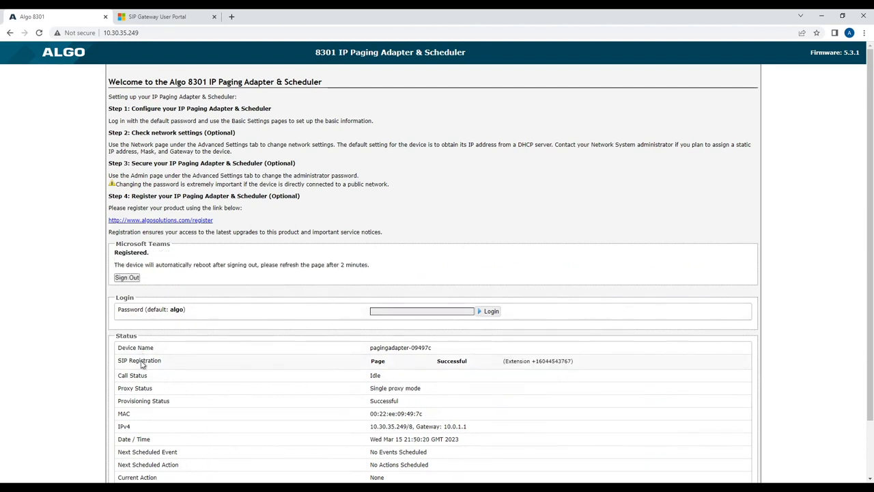
left_click_drag(122, 361, 444, 363)
double_click(451, 361)
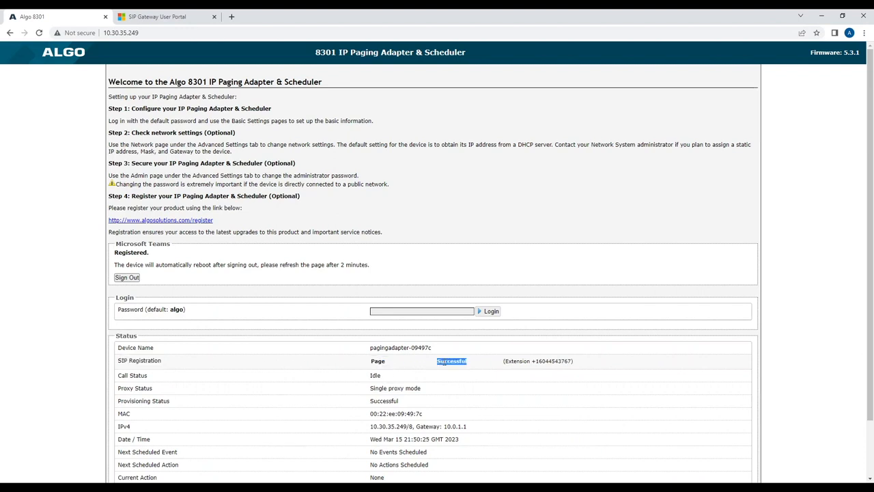
double_click(550, 361)
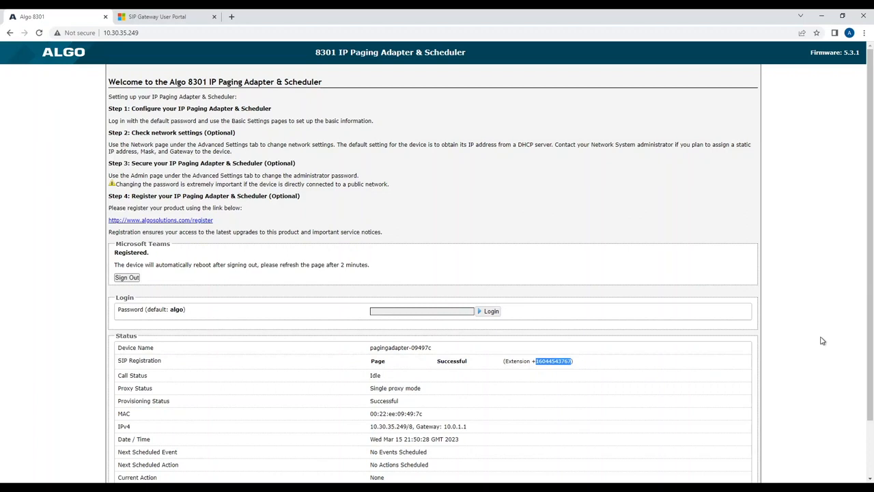